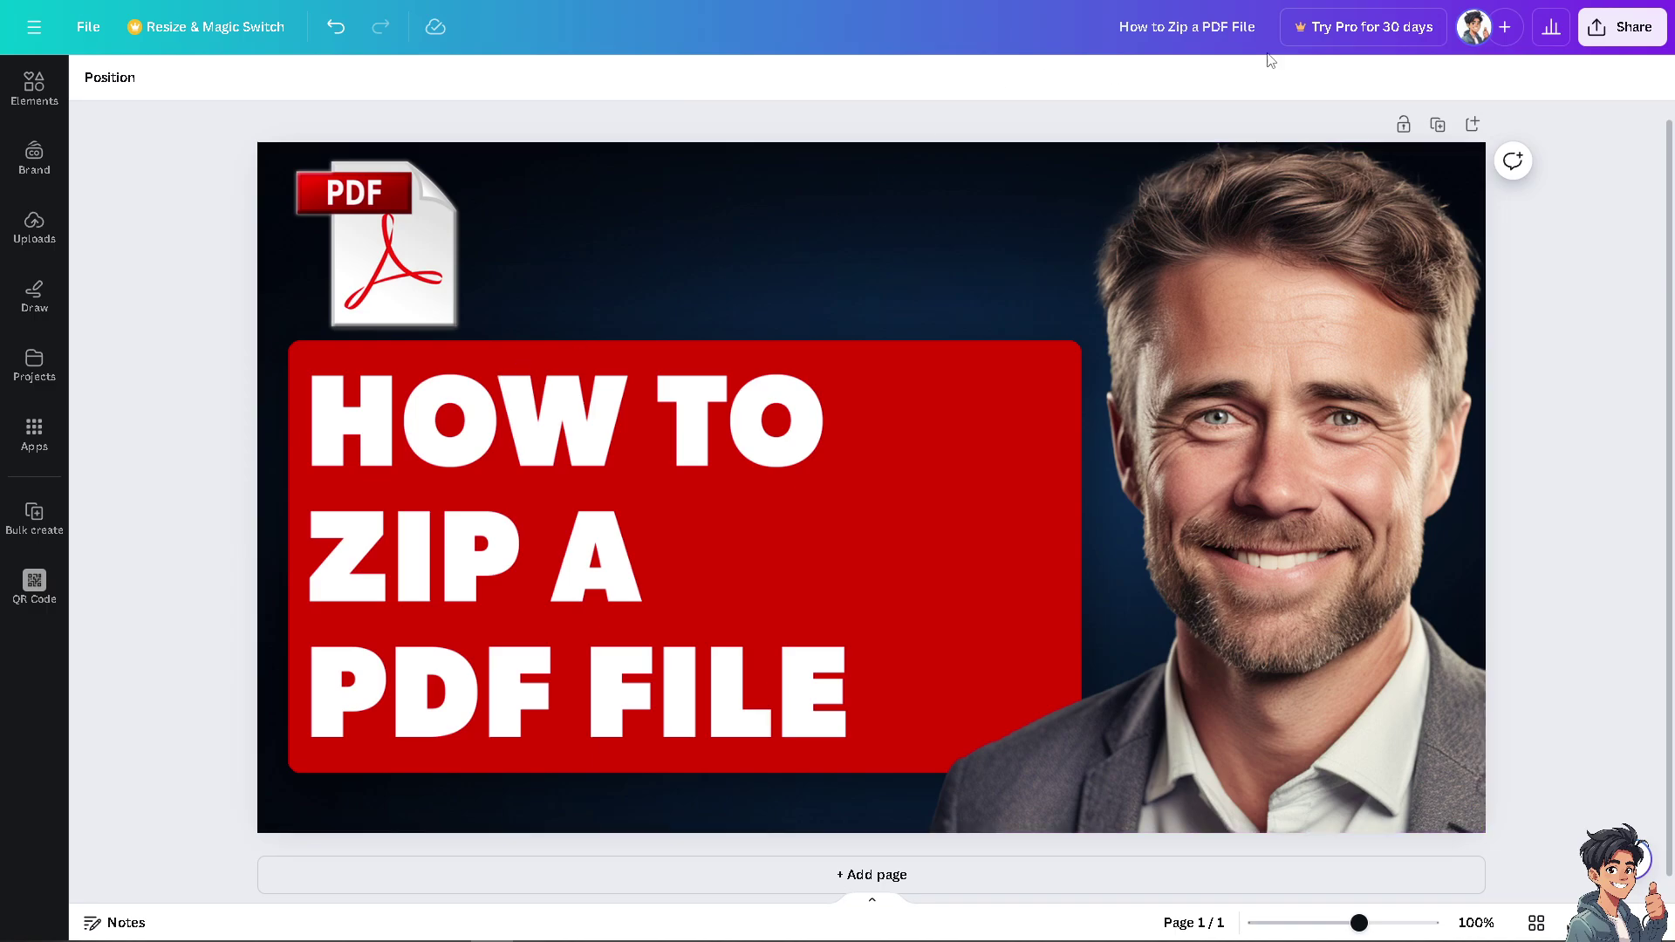
Download the thumbnail design from Canva as a PDF Standard file.
click(1629, 32)
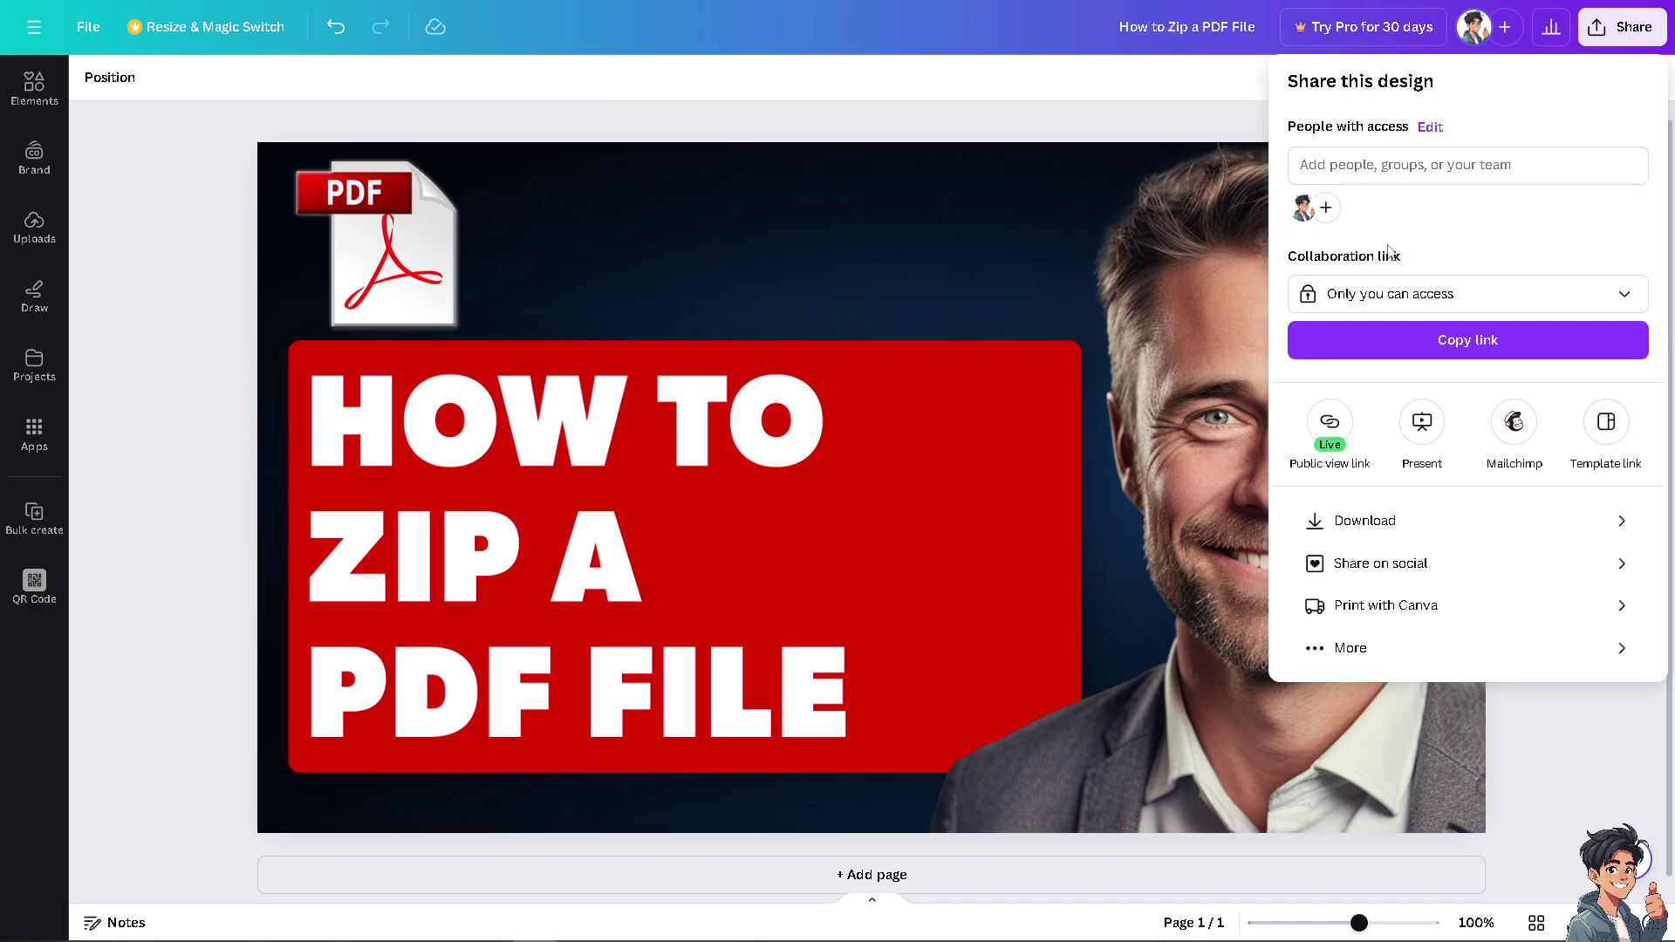
click(1364, 521)
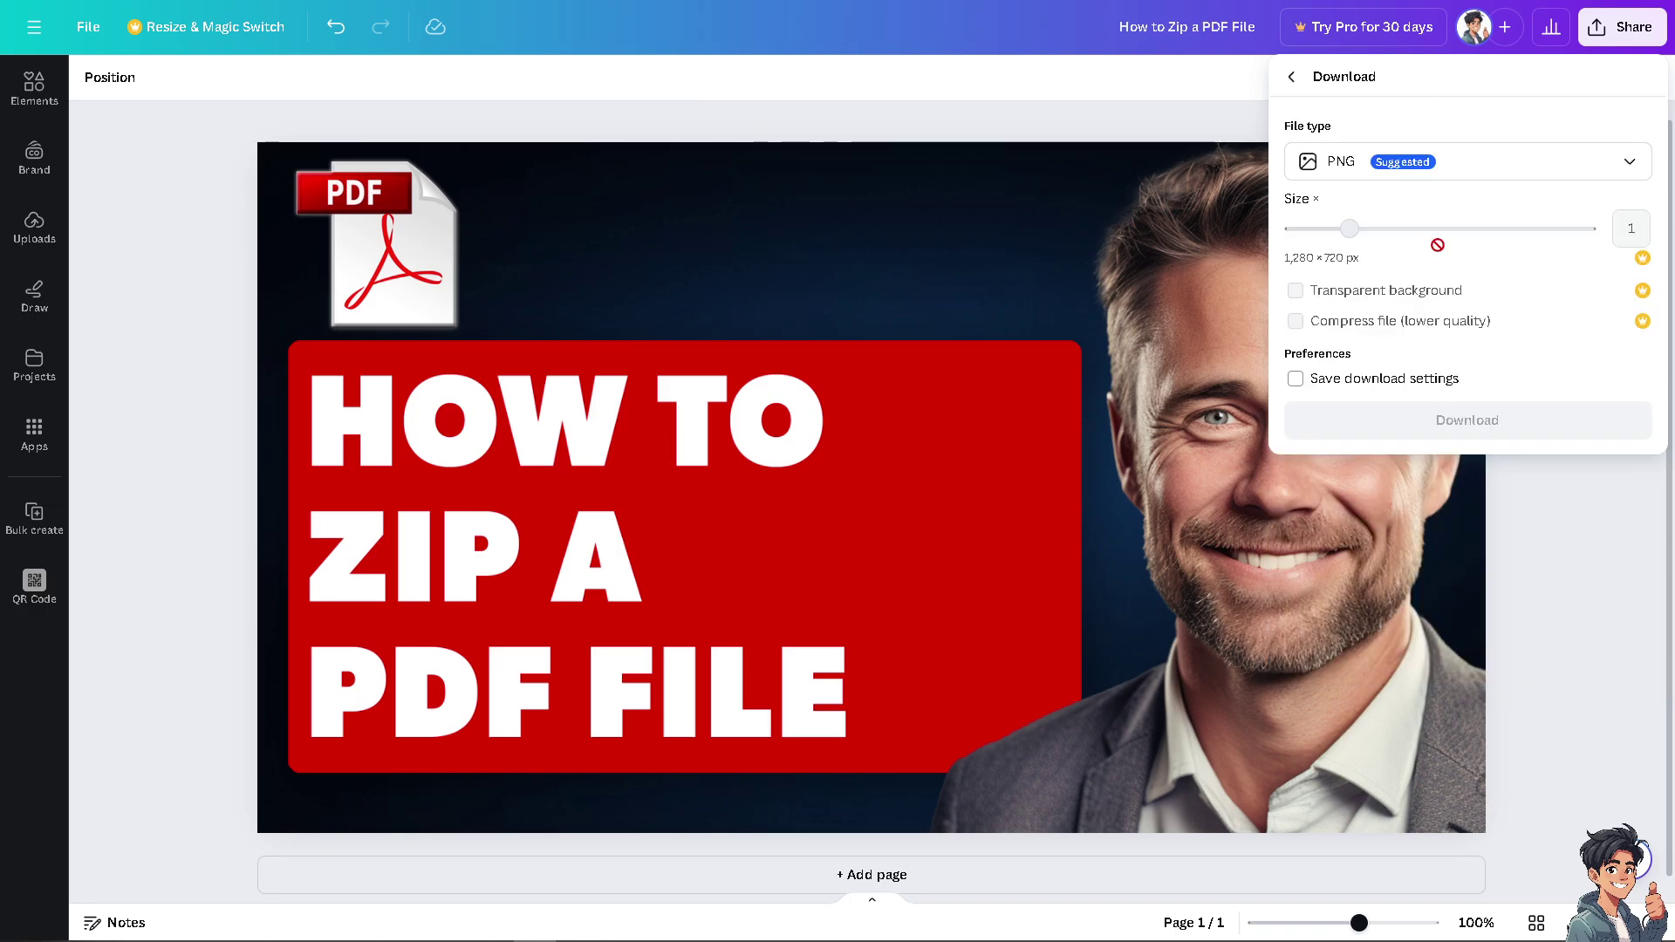
click(1421, 172)
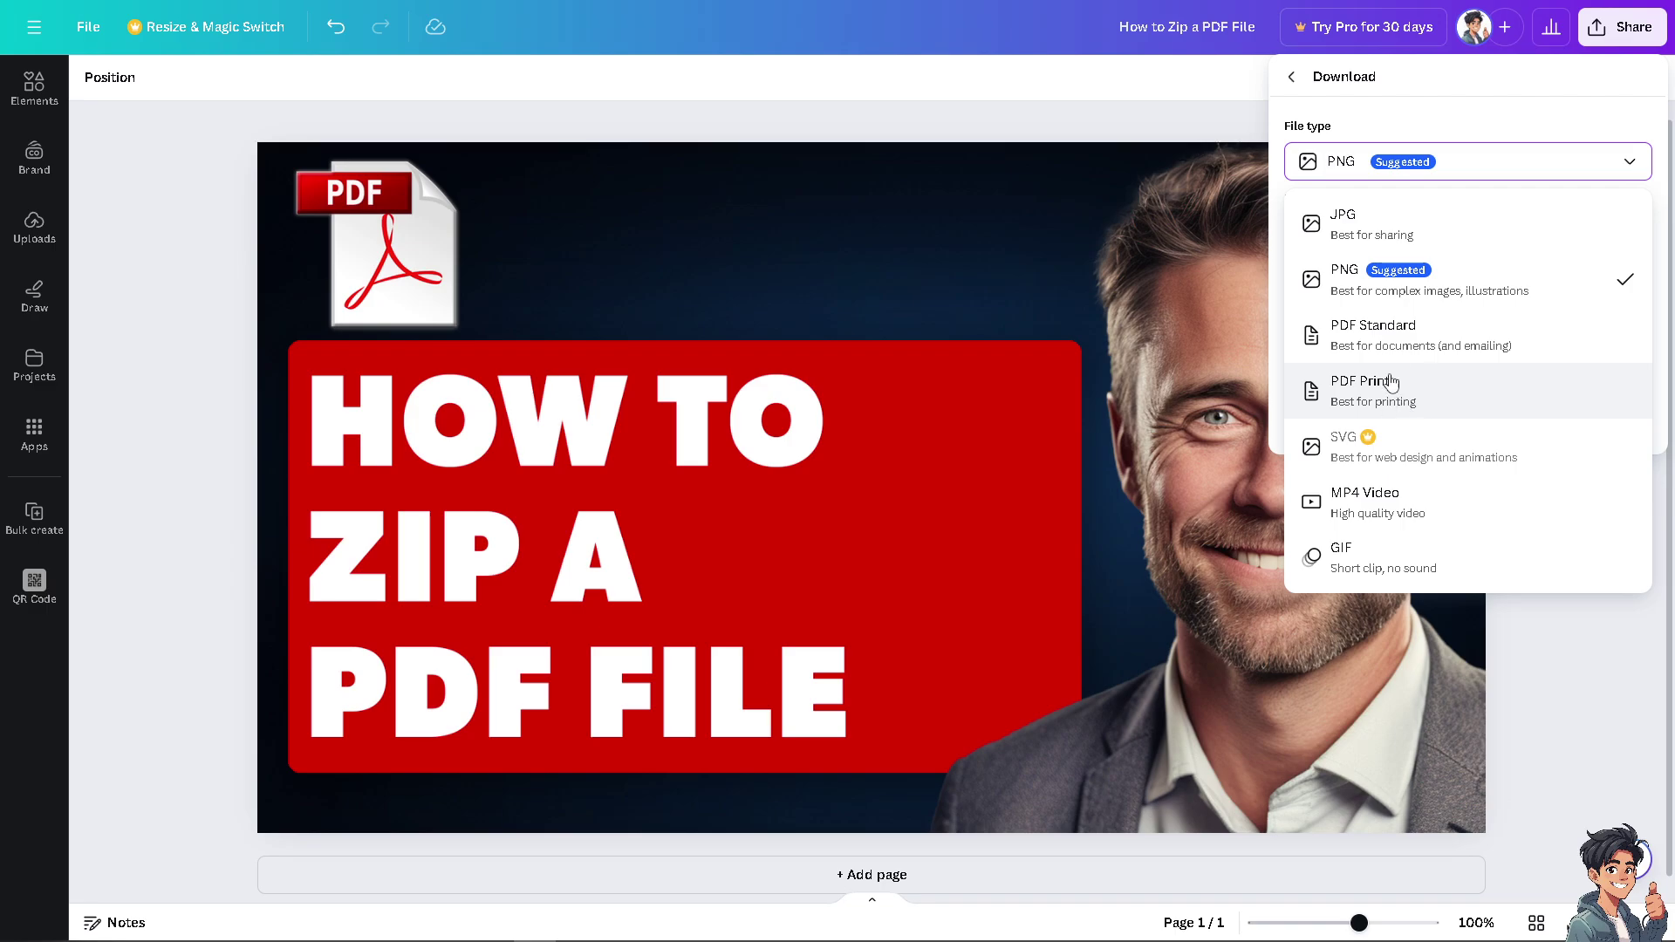
click(1402, 340)
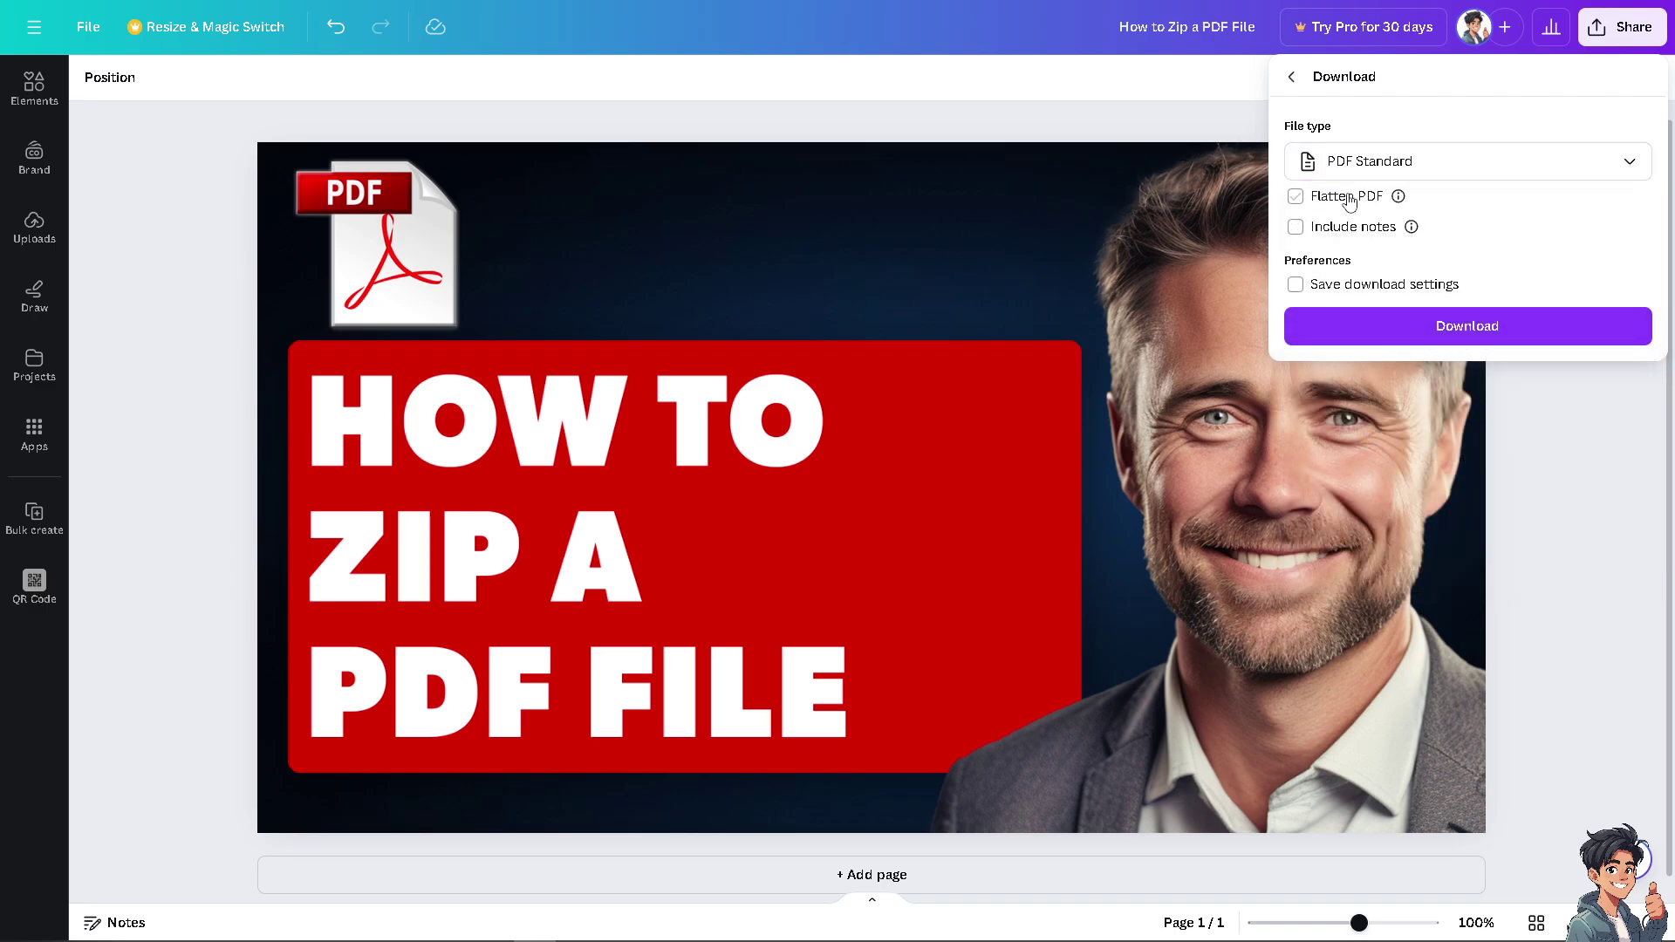
click(1401, 334)
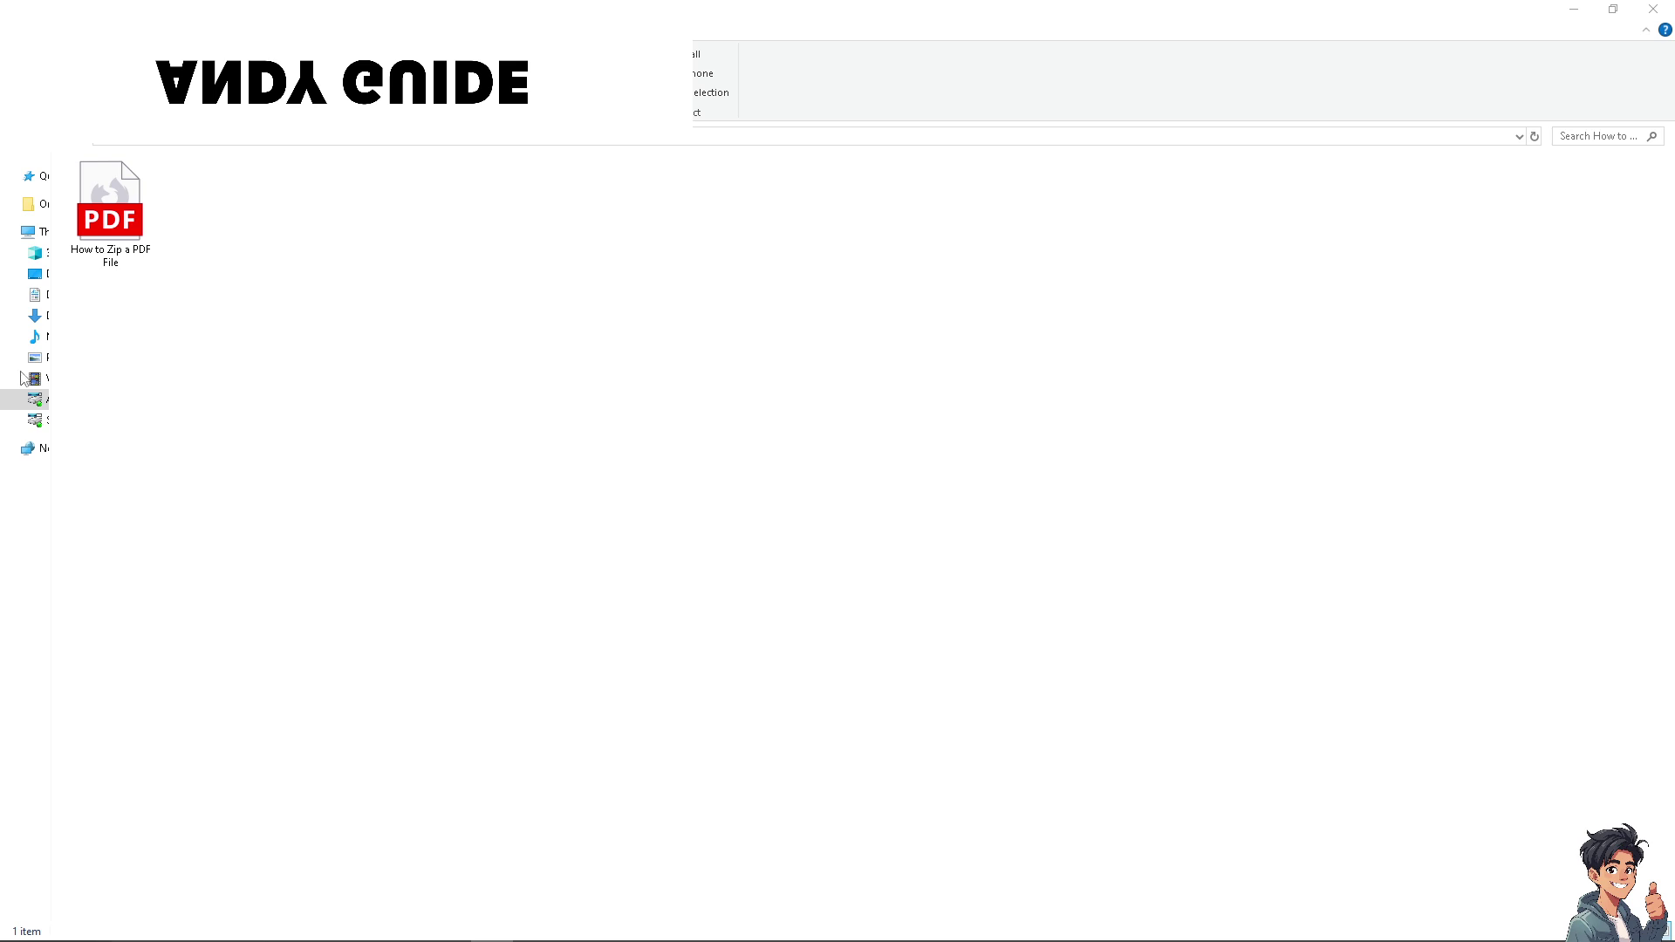
Compress the downloaded PDF into a zipped folder, keeping the default name 'How to Zip a PDF File'.
right_click(116, 197)
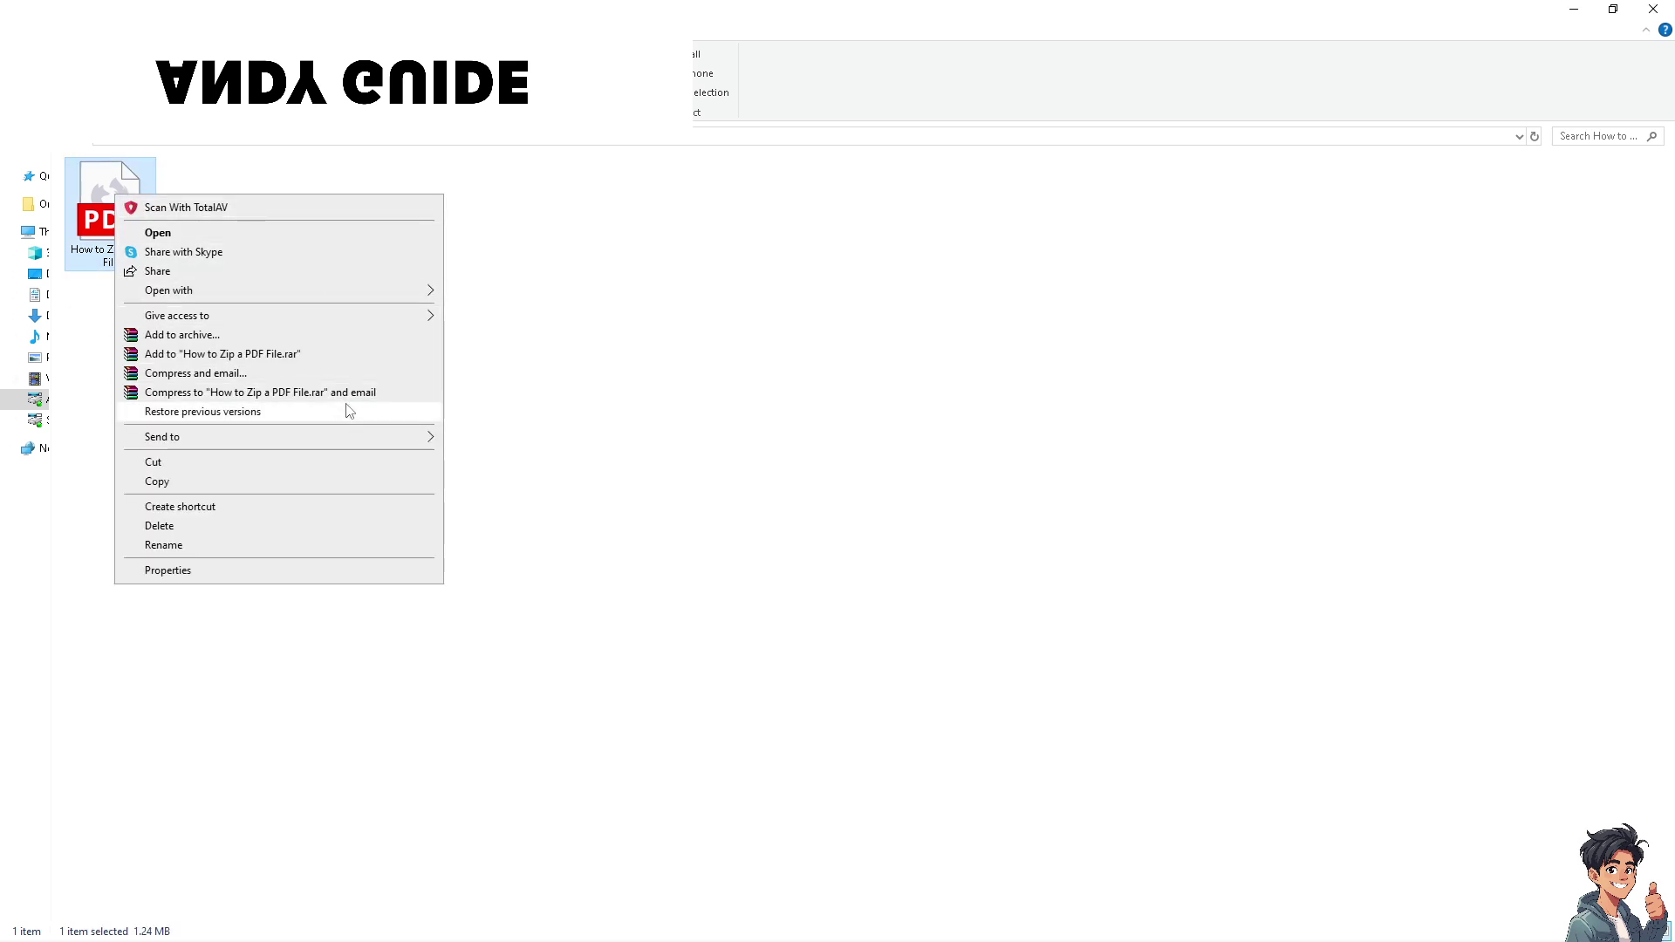
mouse_move(281, 437)
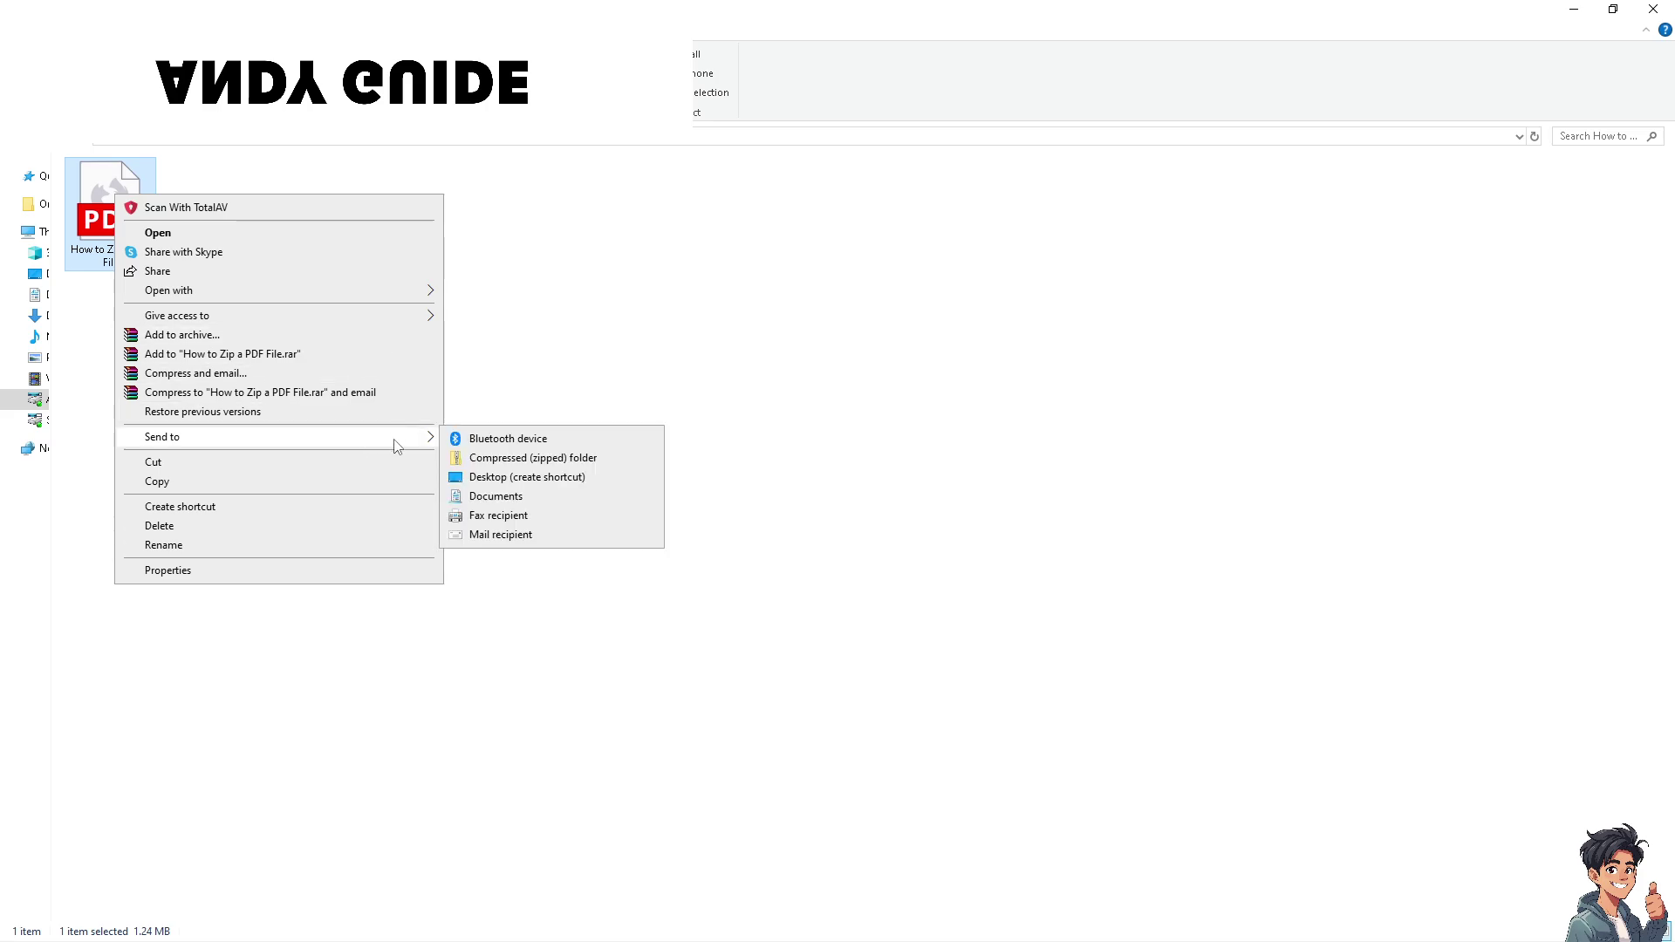
click(498, 467)
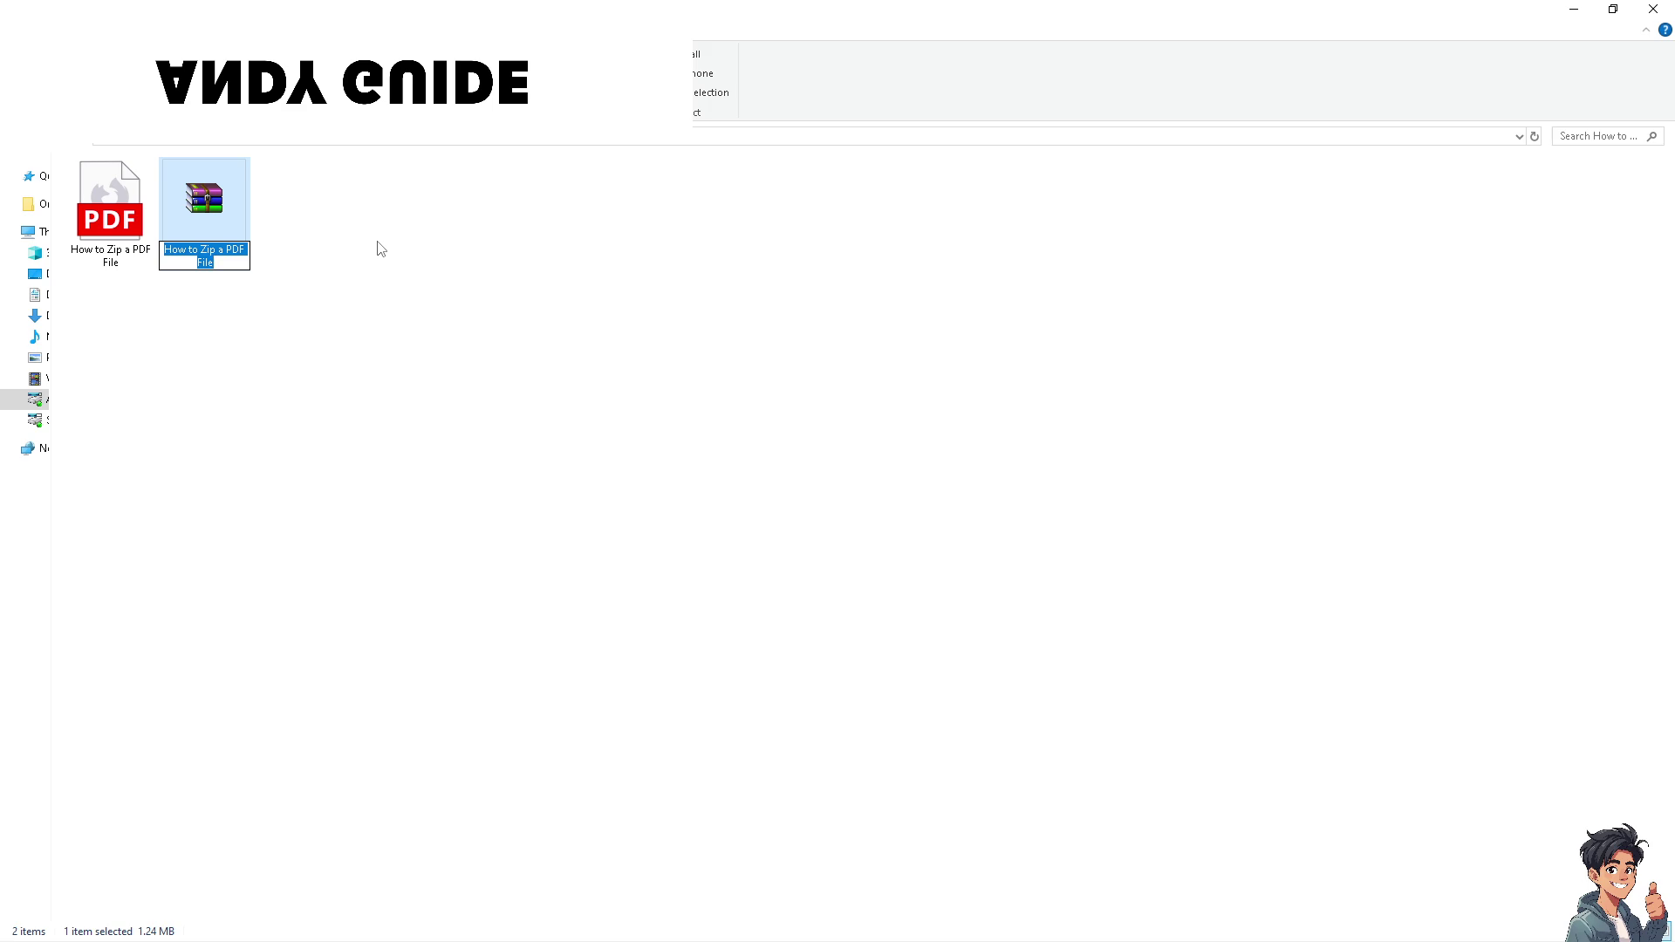
click(395, 294)
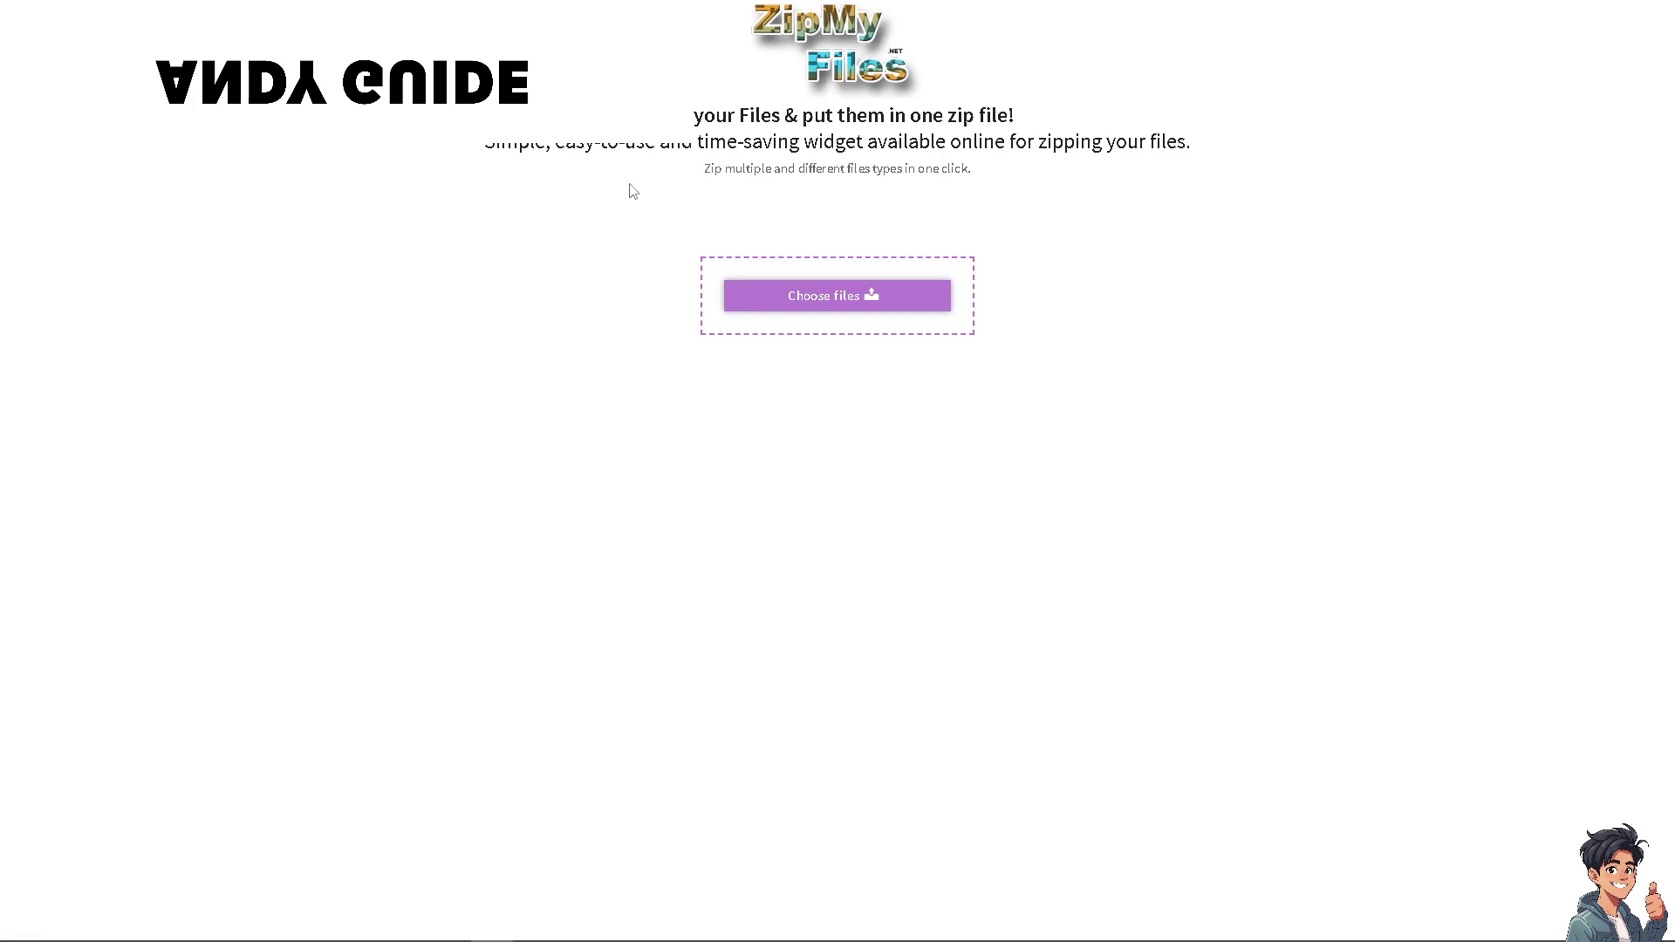
Choose a file to zip on the ZipMyFiles website.
click(795, 309)
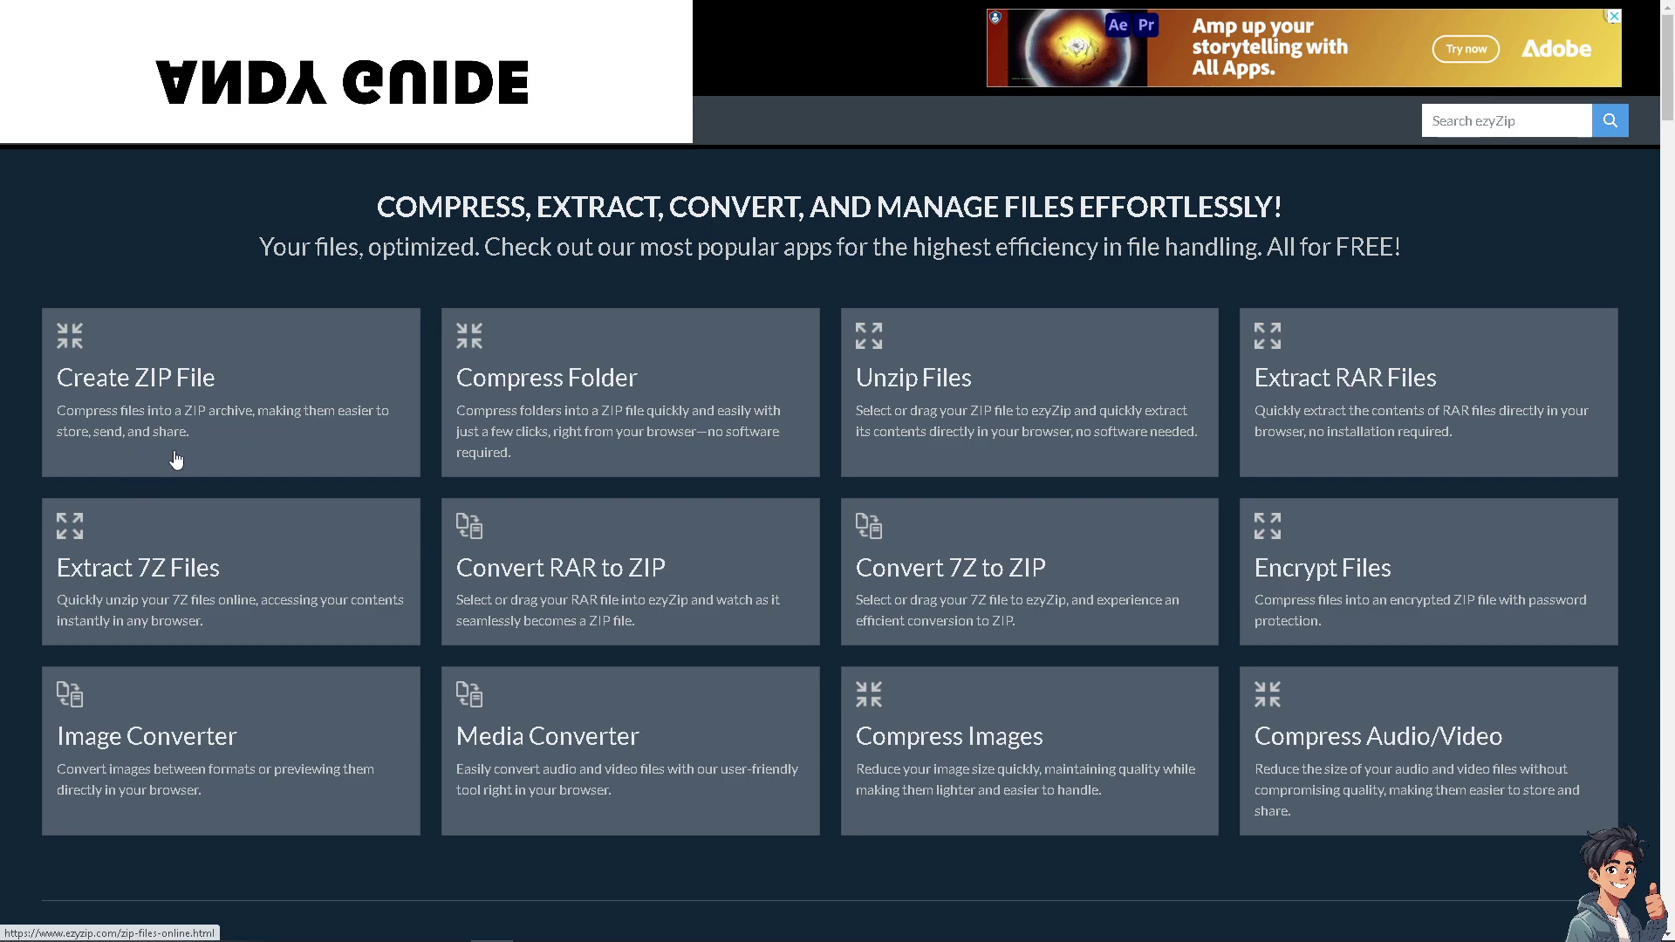
Open ezyZip's Create ZIP File tool, dismiss the ad, and switch to Zip folder online.
click(213, 423)
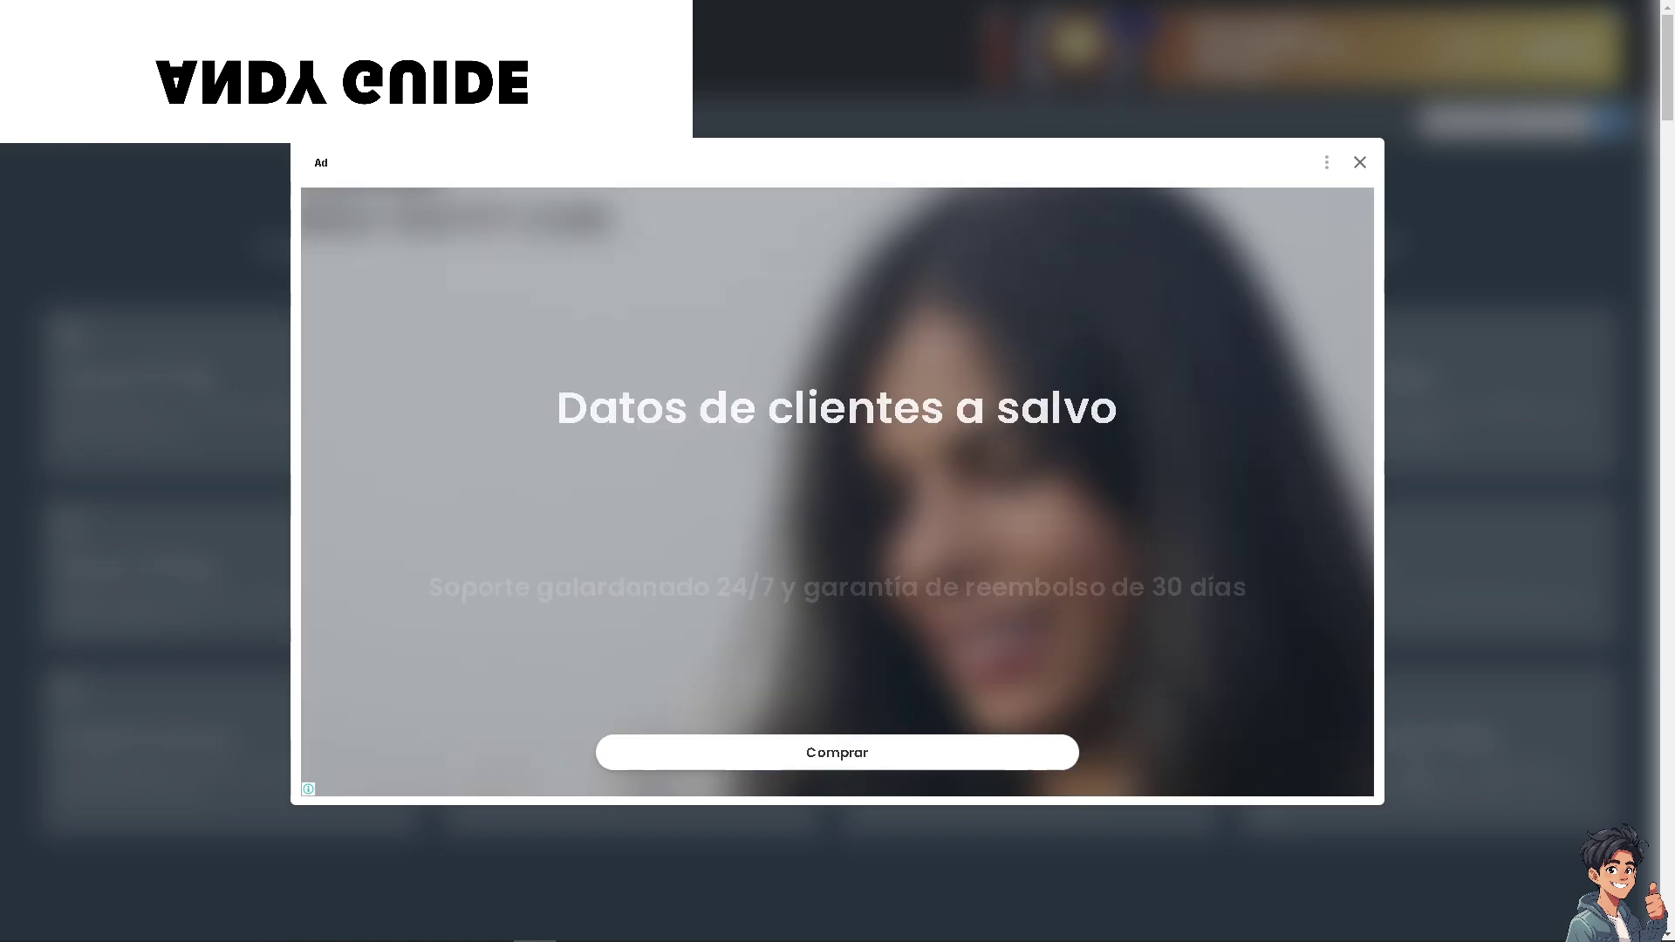
click(1360, 163)
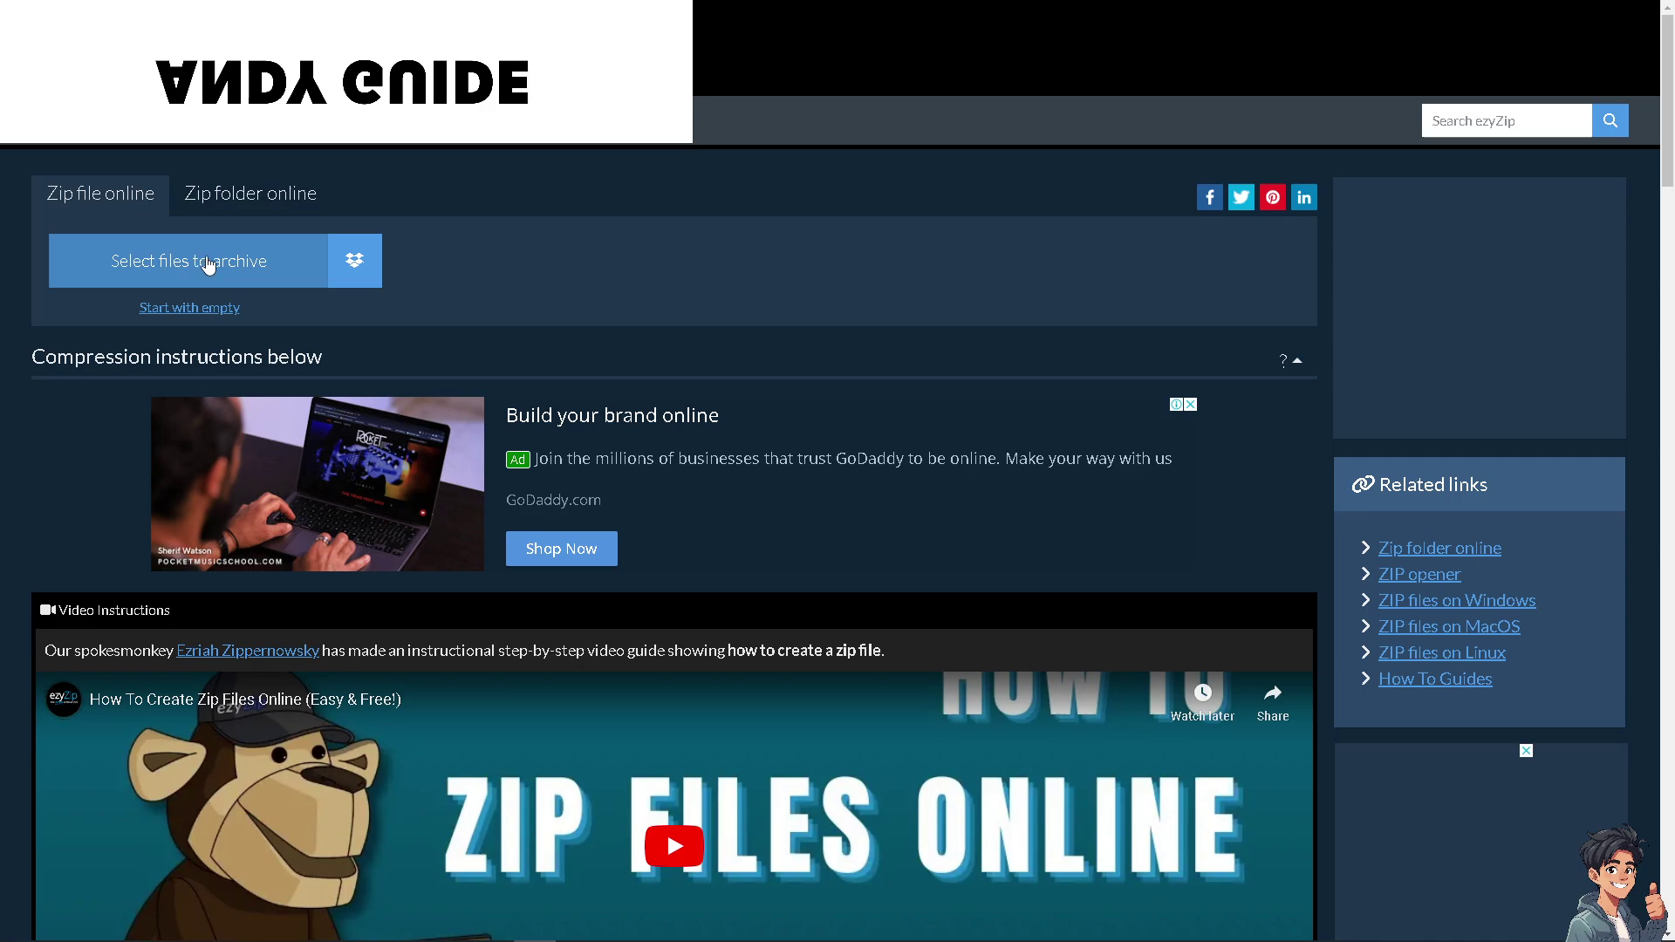
click(226, 209)
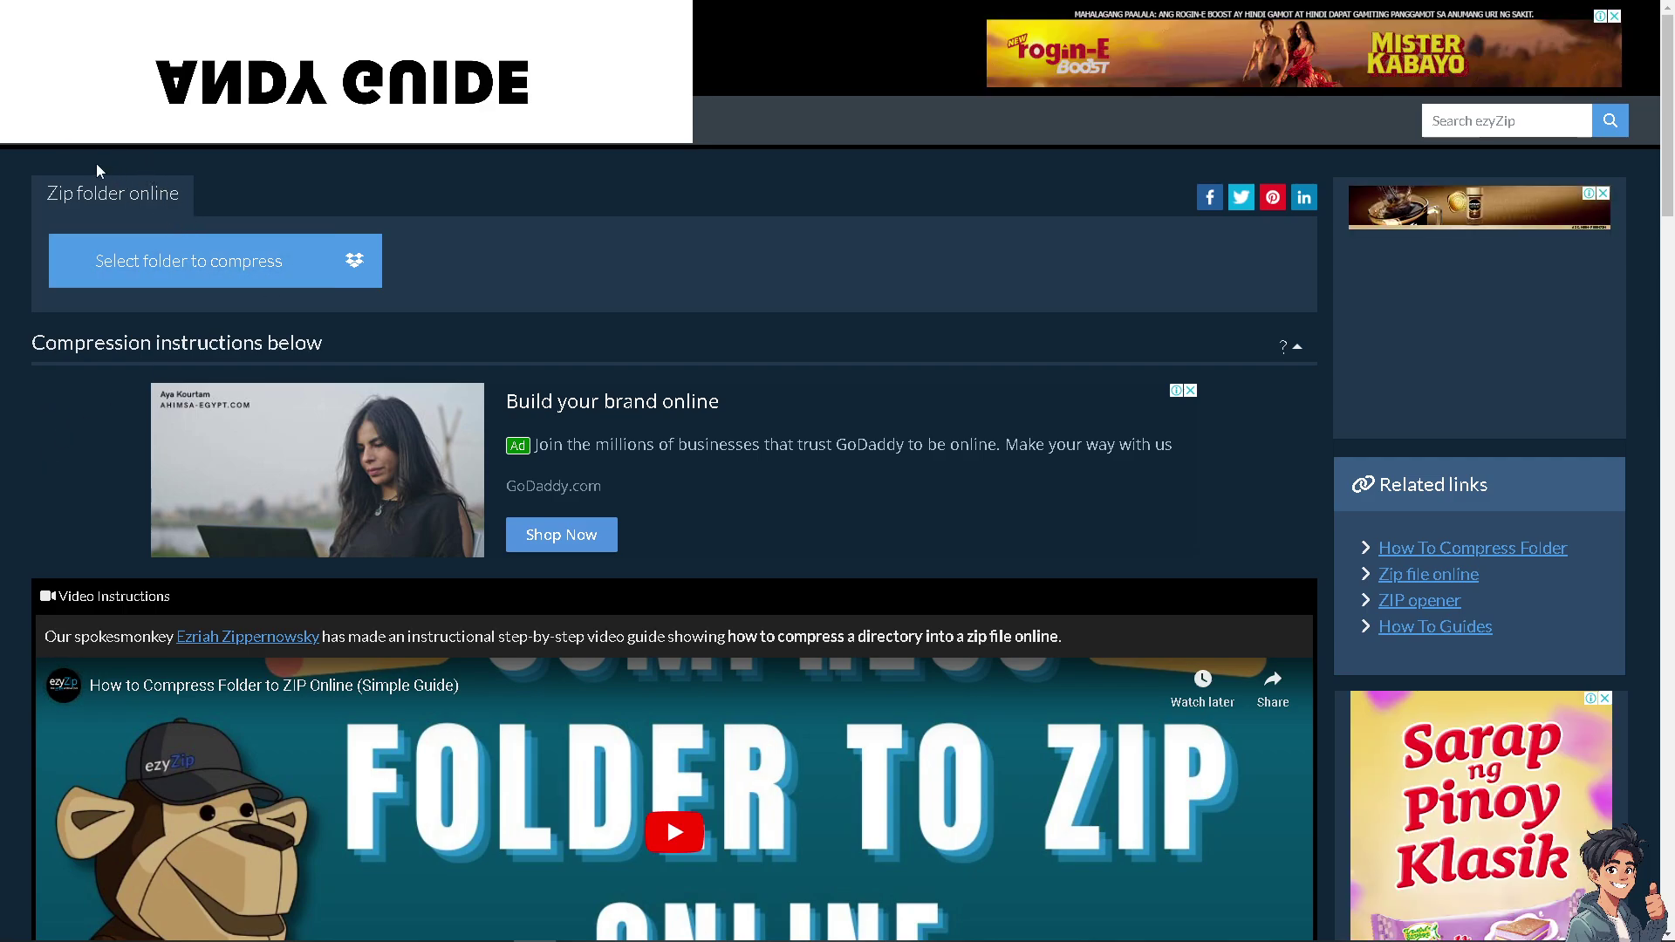
click(112, 192)
click(114, 193)
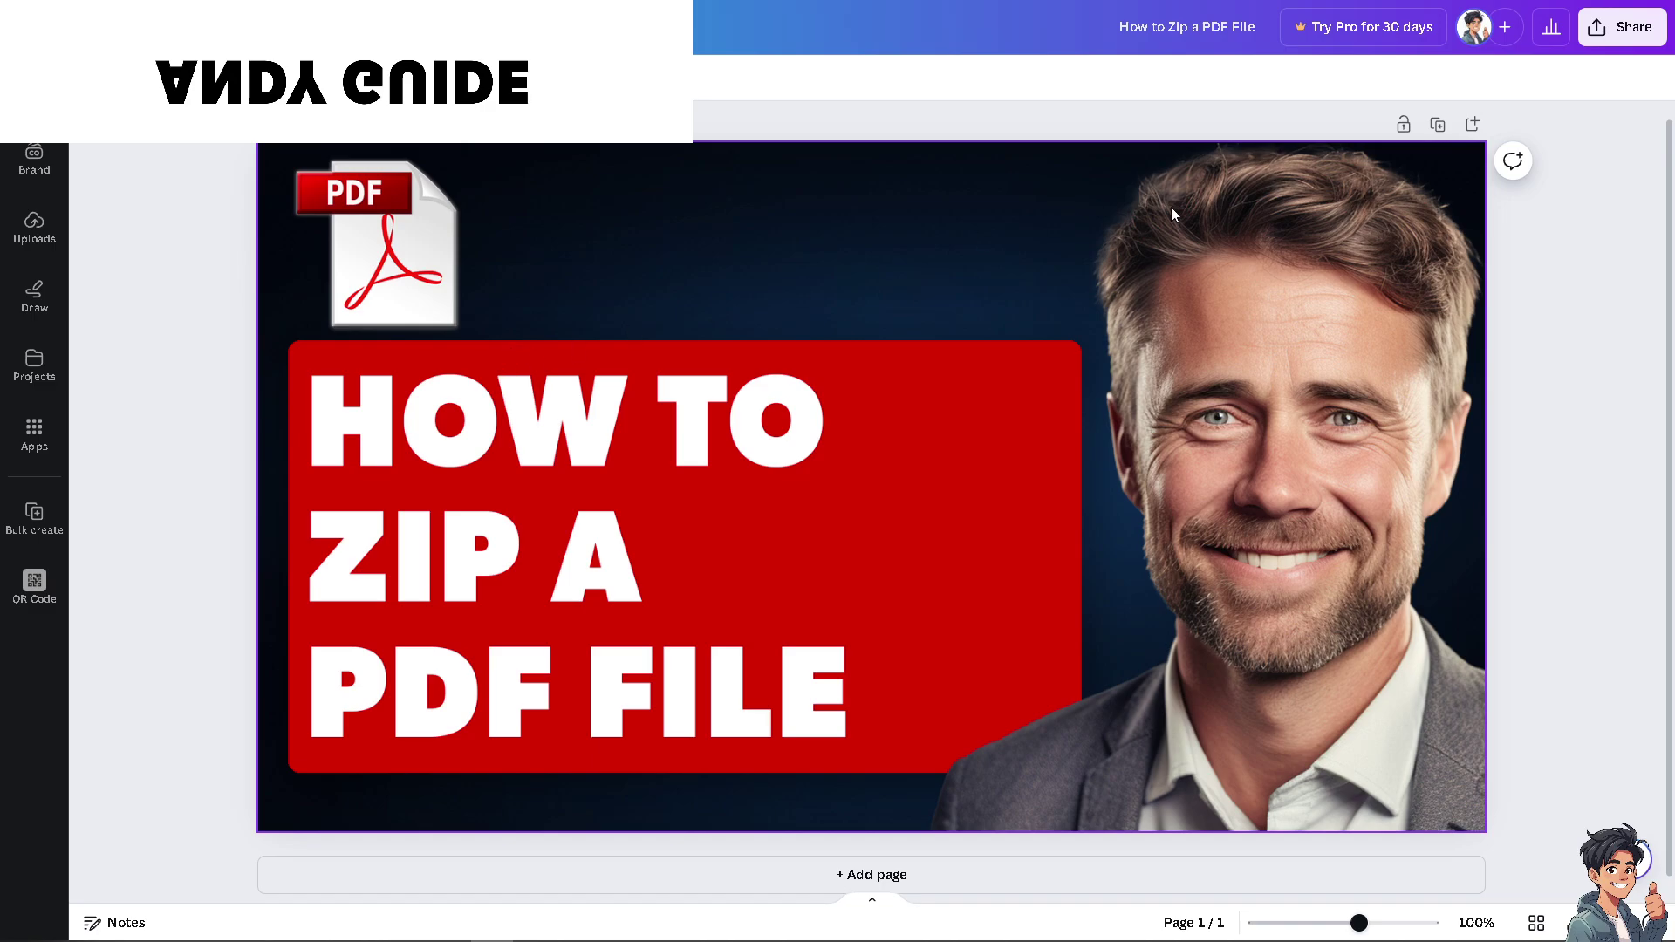
Reopen the thumbnail's Canva download settings and select the PDF Standard file type.
click(1629, 44)
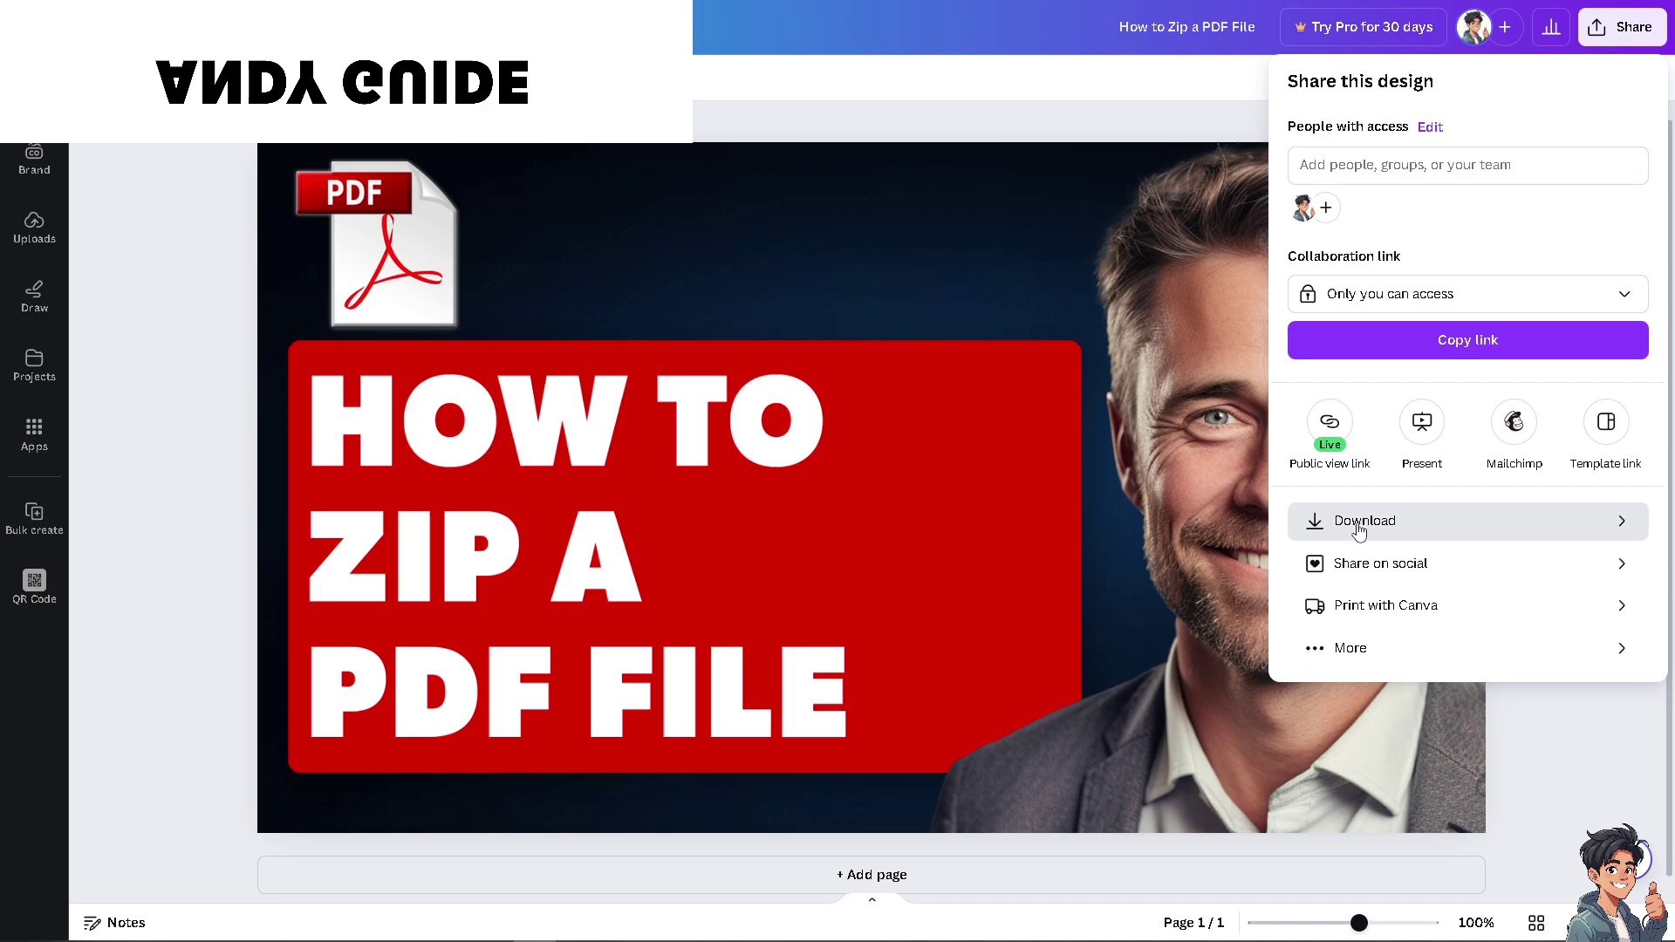
click(1361, 523)
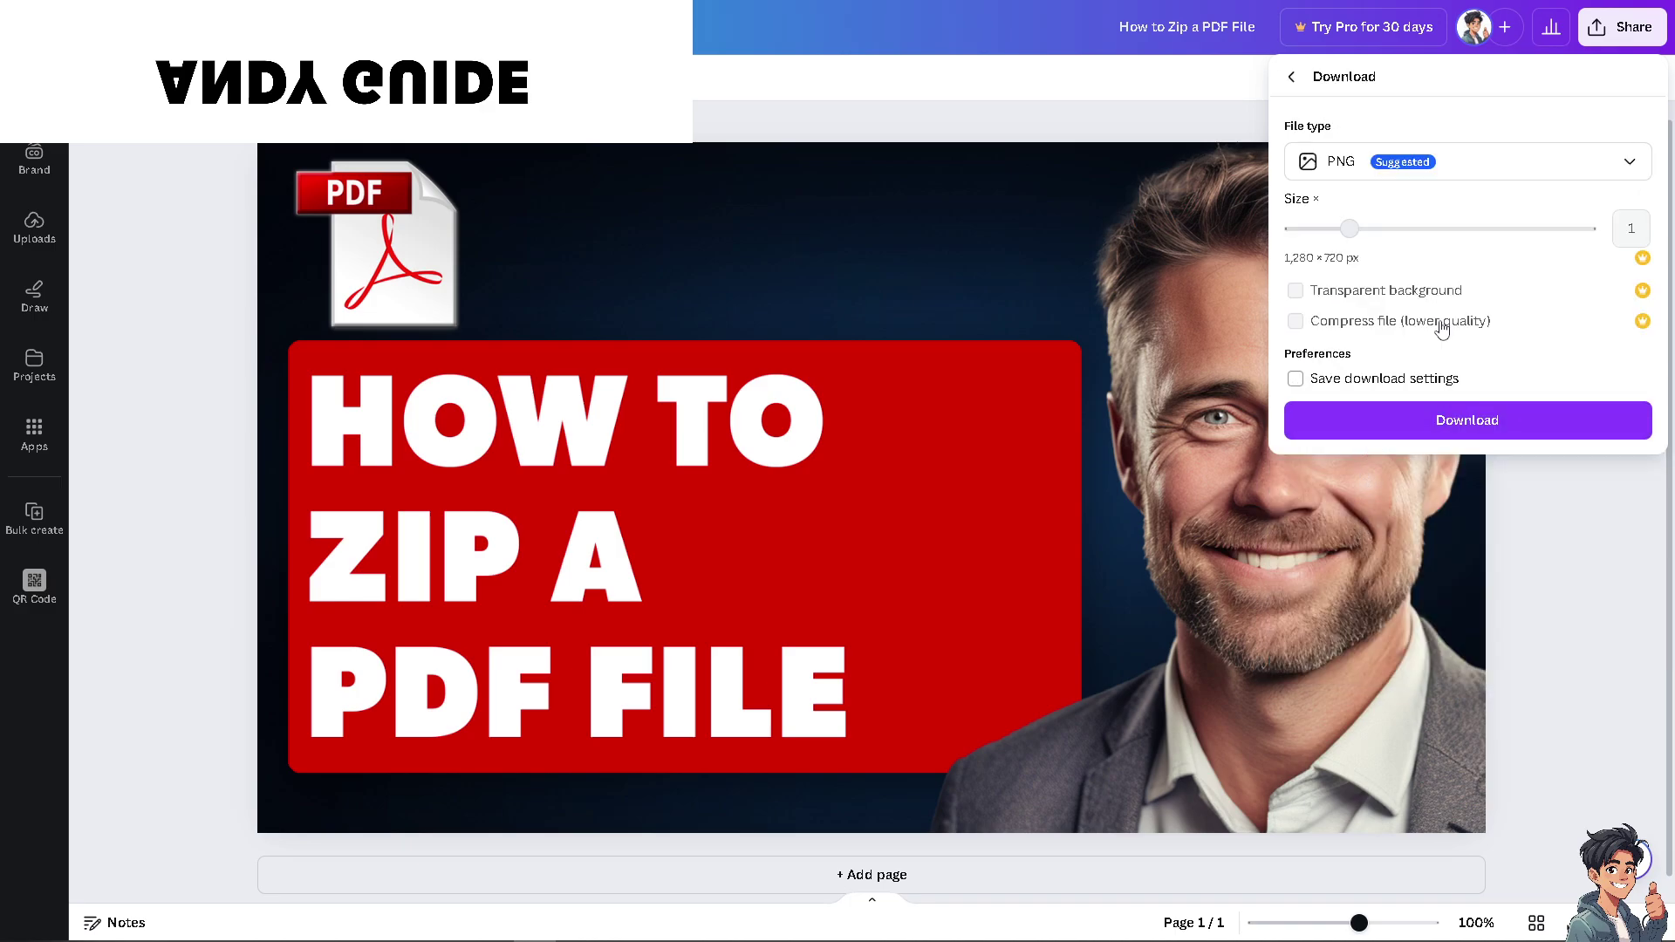
click(1382, 170)
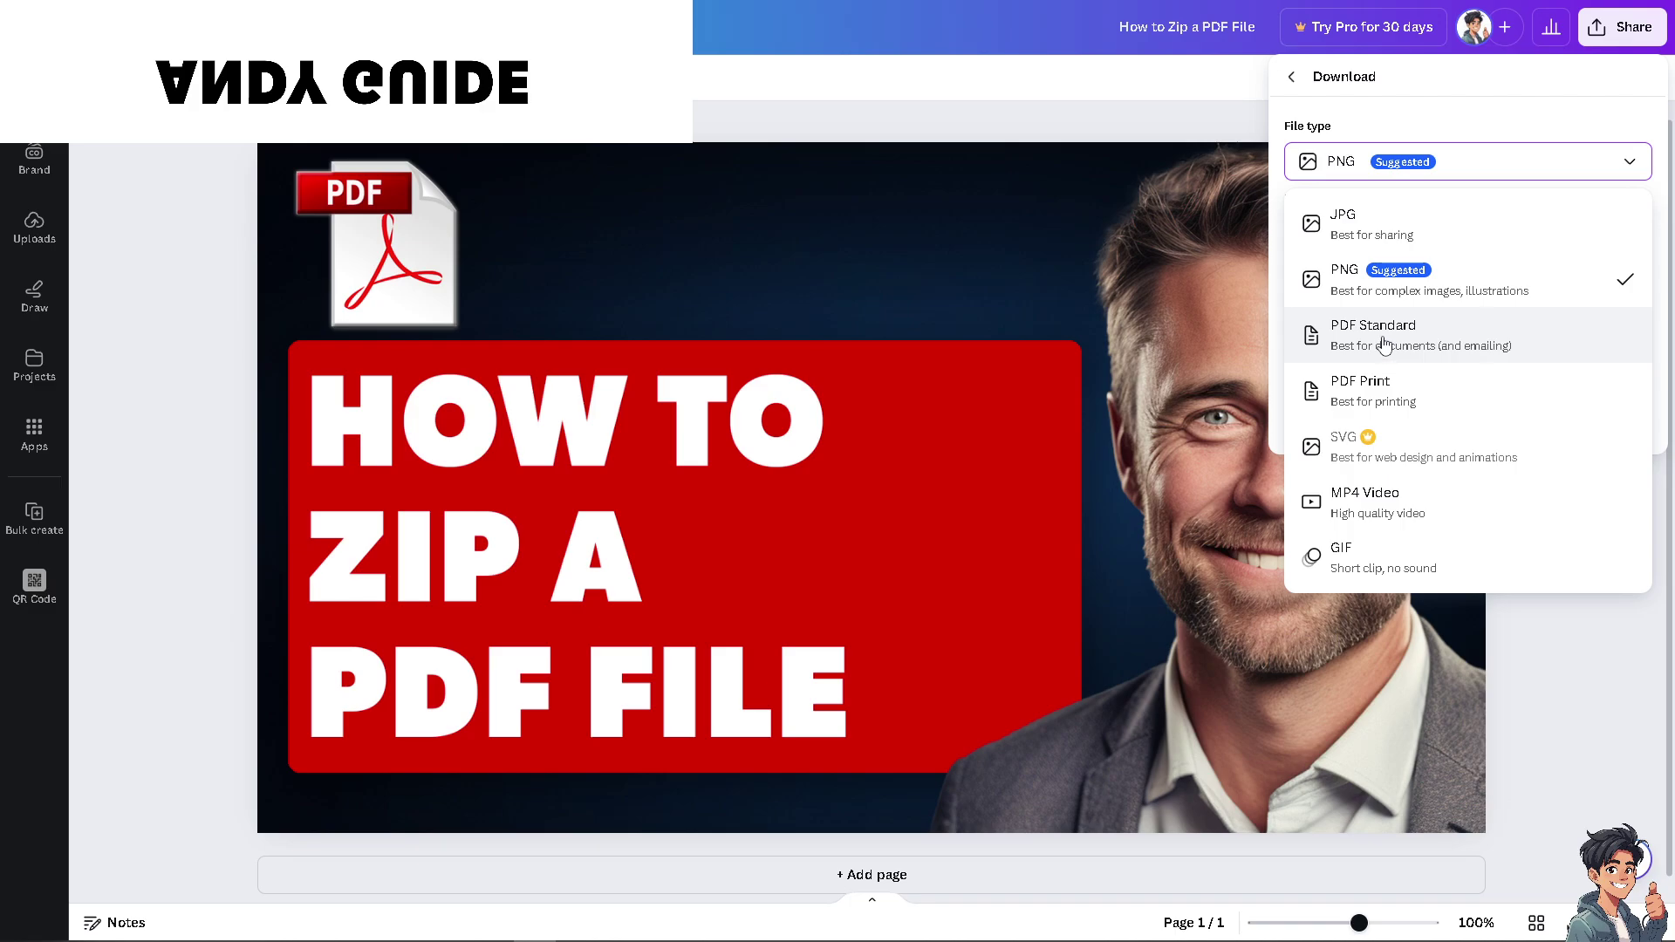
click(1383, 343)
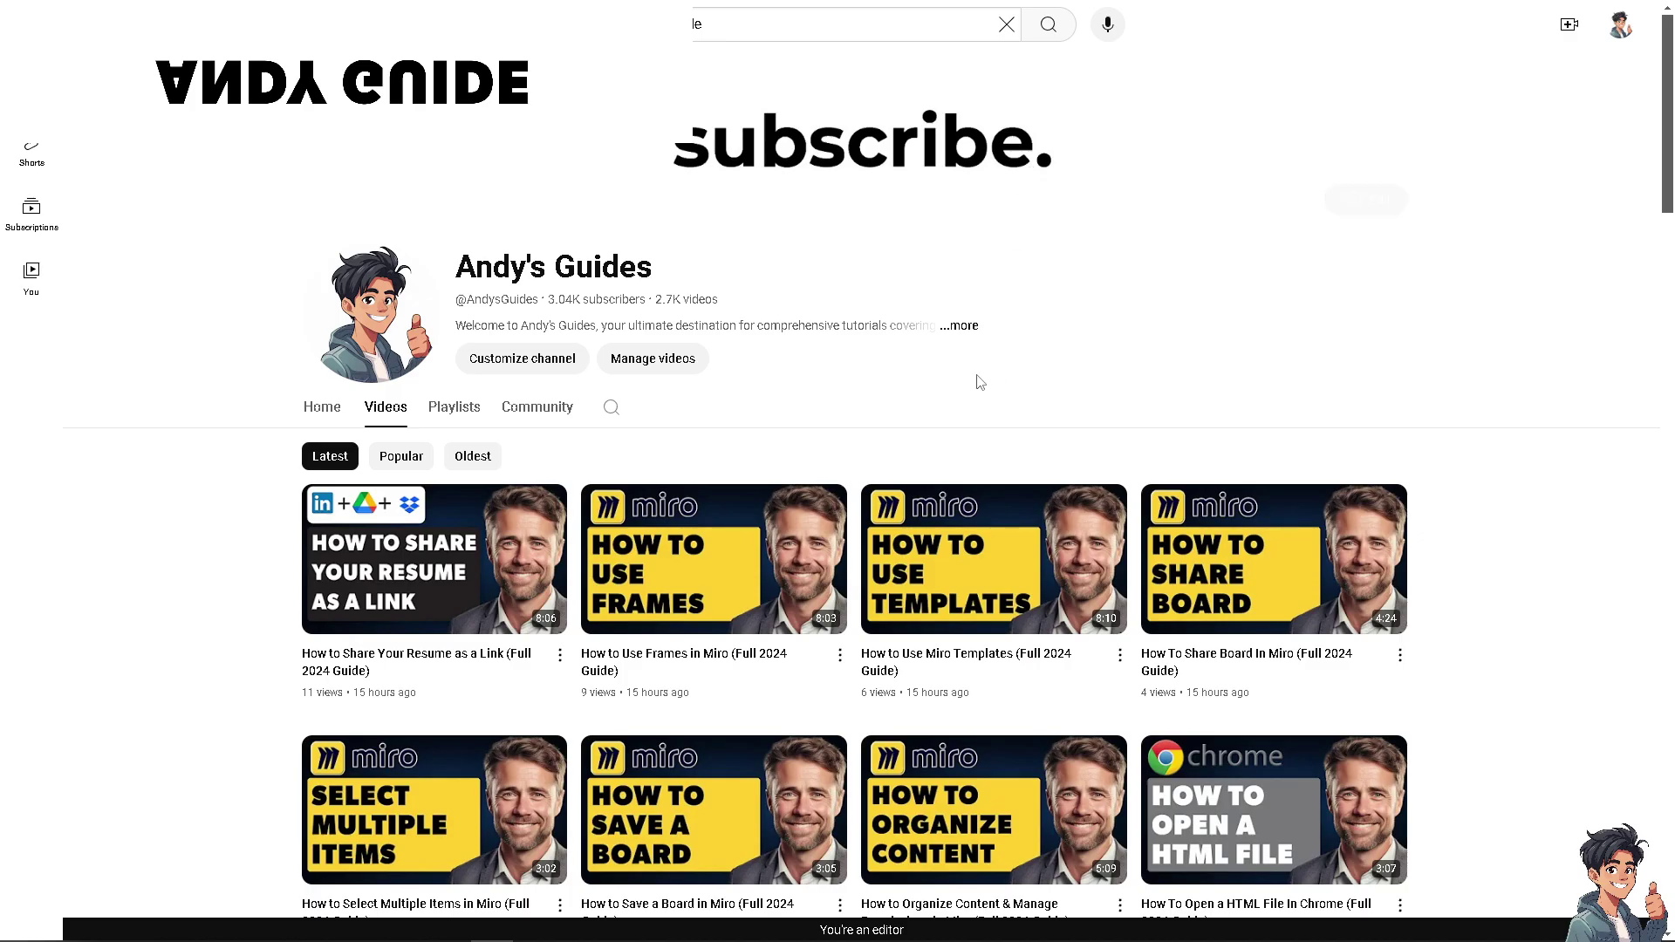
scroll(874, 733, down, 2)
scroll(871, 707, down, 2)
scroll(862, 689, down, 1)
scroll(863, 690, down, 2)
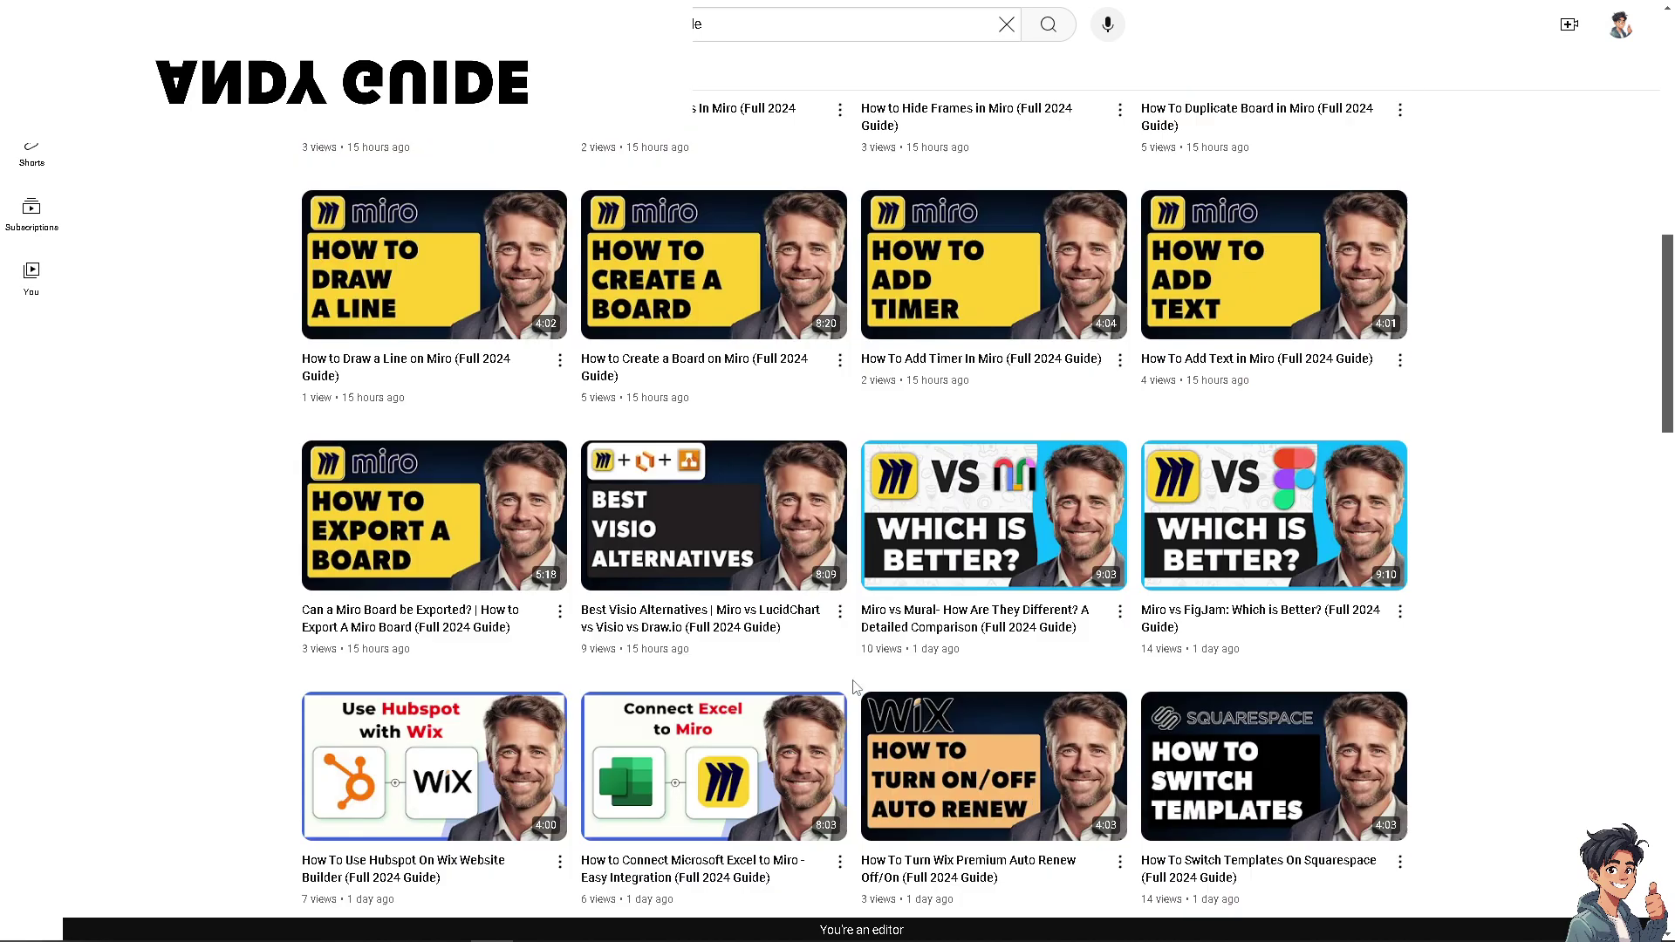